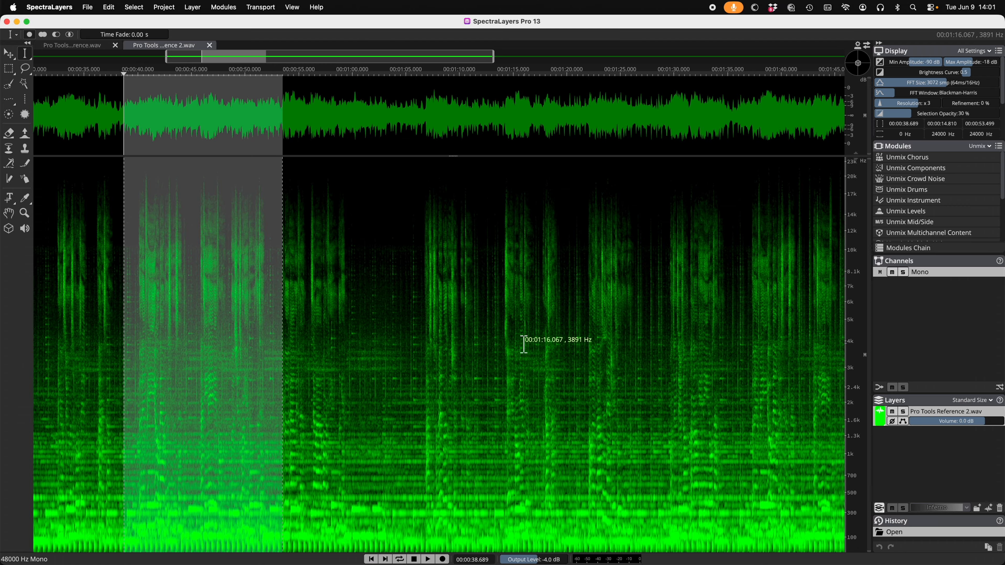
- Play back the selected passage of the song to hear the original mix
{"action": "key", "text": "space"}
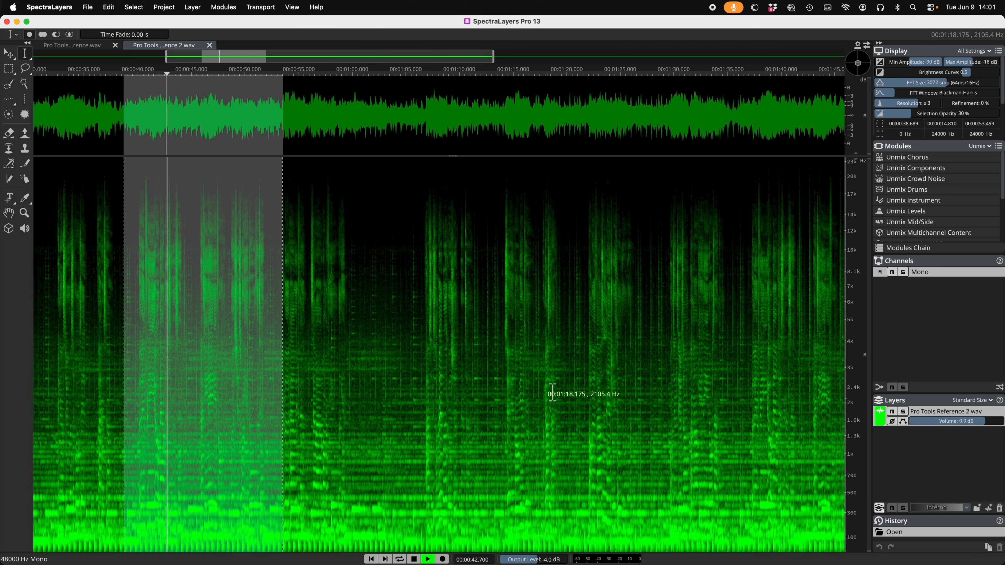
{"action": "key", "text": "space"}
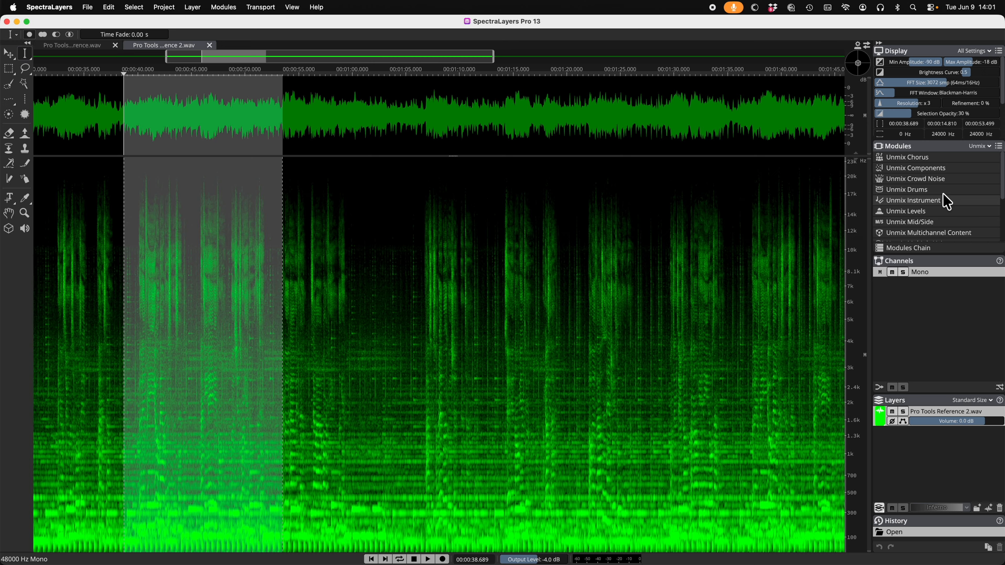
- Unmix the selected passage with Unmix Song into vocals, drums, bass and guitar, excluding piano, at Balanced quality
{"action": "scroll", "coordinate": [950, 210], "scroll_direction": "down", "scroll_amount": 3}
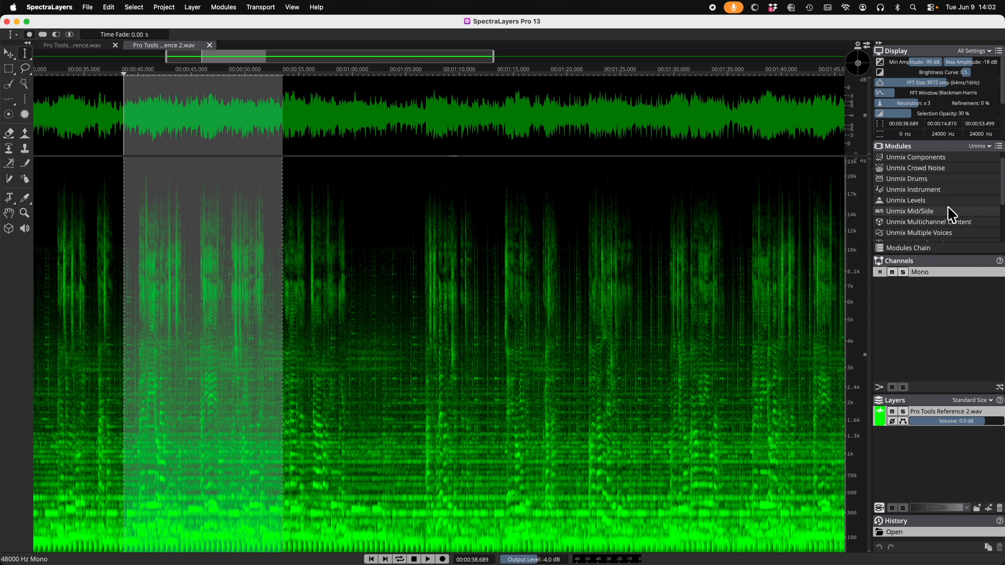
{"action": "scroll", "coordinate": [952, 215], "scroll_direction": "down", "scroll_amount": 2}
{"action": "left_click", "coordinate": [946, 212]}
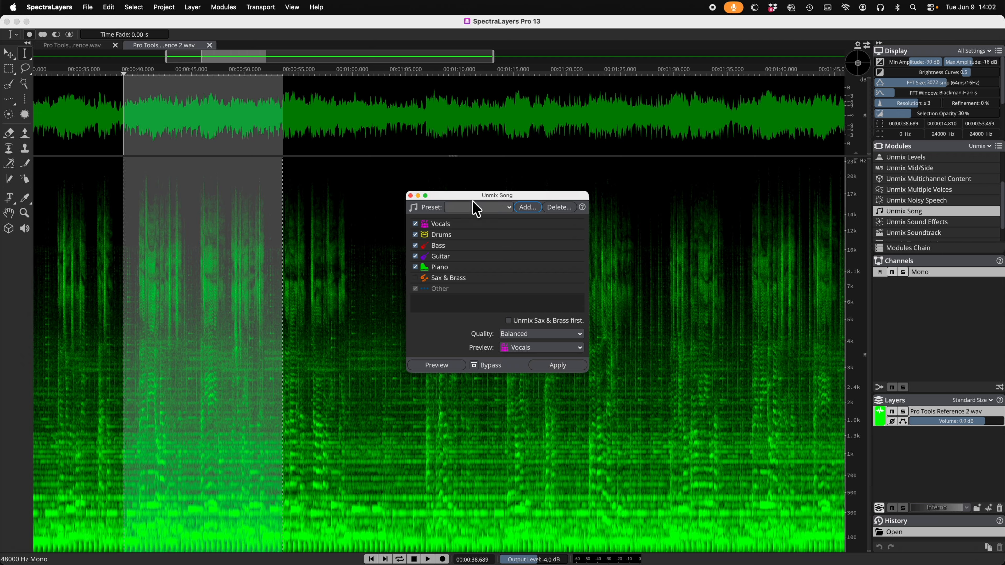
{"action": "left_click", "coordinate": [415, 267]}
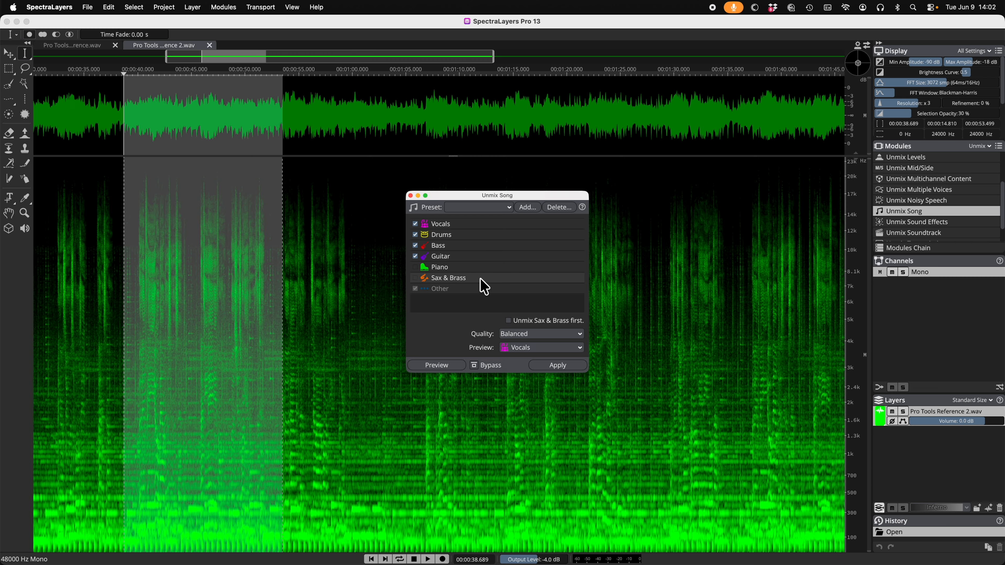
{"action": "left_click", "coordinate": [553, 370]}
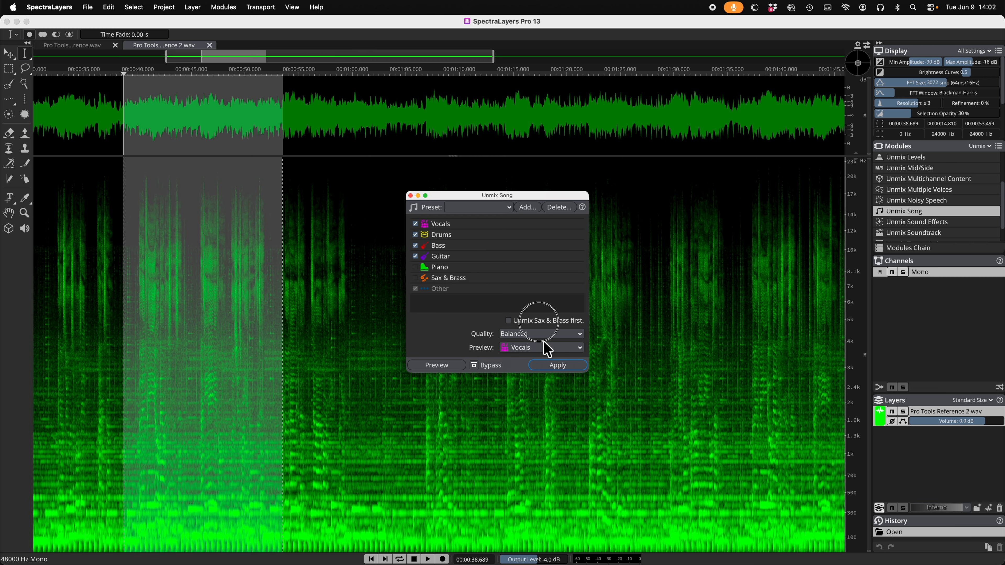
{"action": "left_click", "coordinate": [531, 333]}
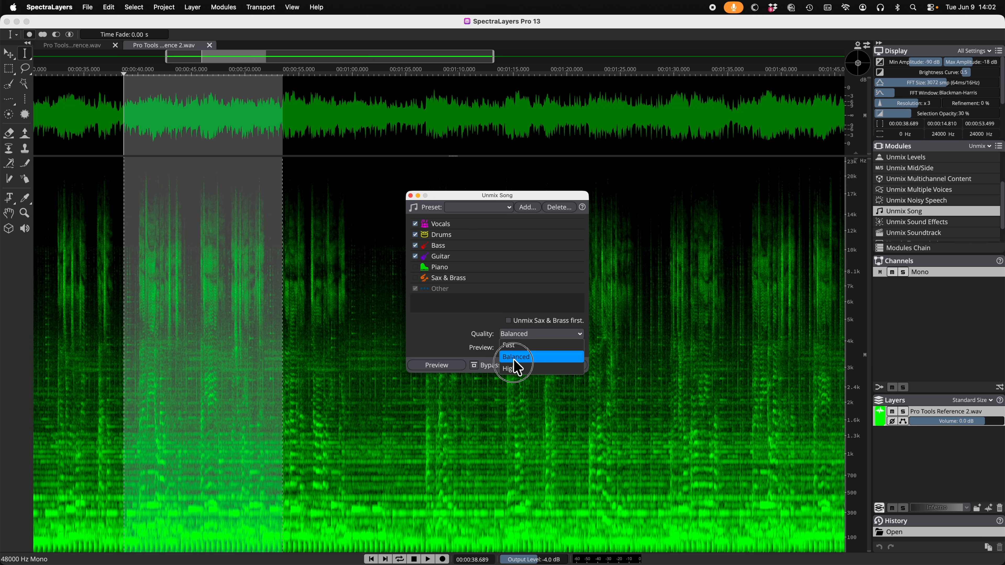
{"action": "left_click", "coordinate": [535, 357]}
{"action": "left_click", "coordinate": [568, 366]}
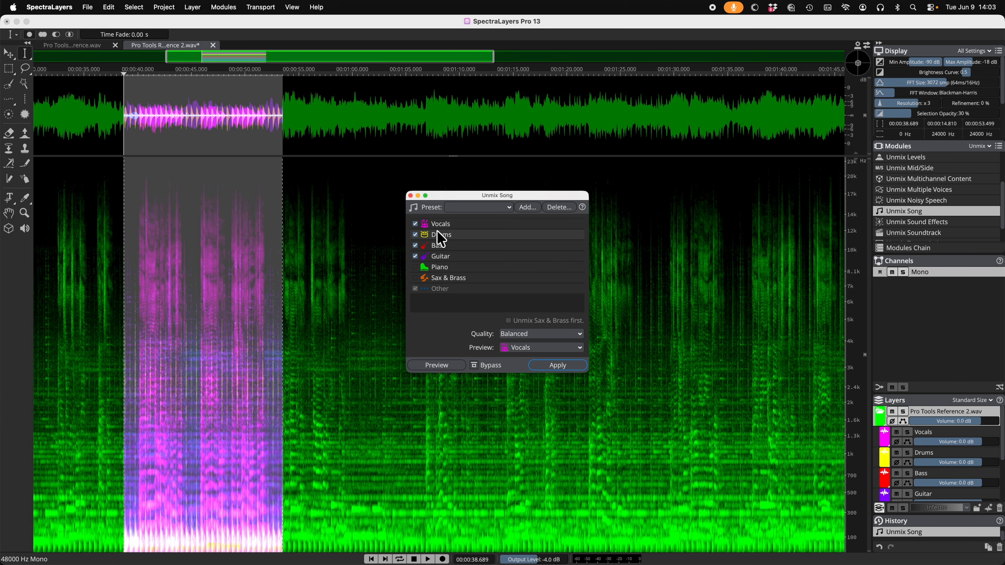
- Audition the Vocals layer in solo, then return to the full mix
{"action": "left_click", "coordinate": [908, 431]}
{"action": "key", "text": "space"}
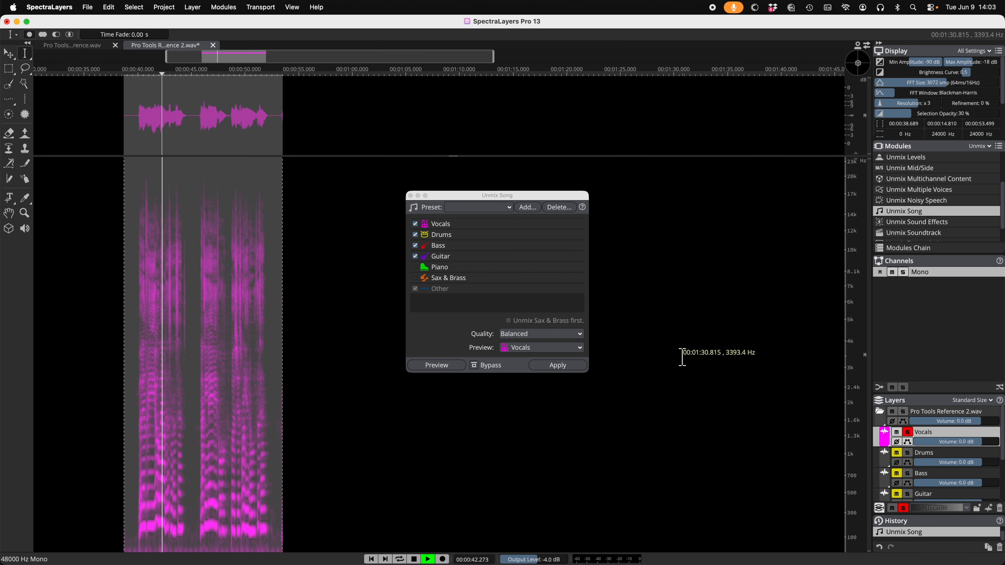
{"action": "key", "text": "space"}
{"action": "left_click", "coordinate": [909, 433]}
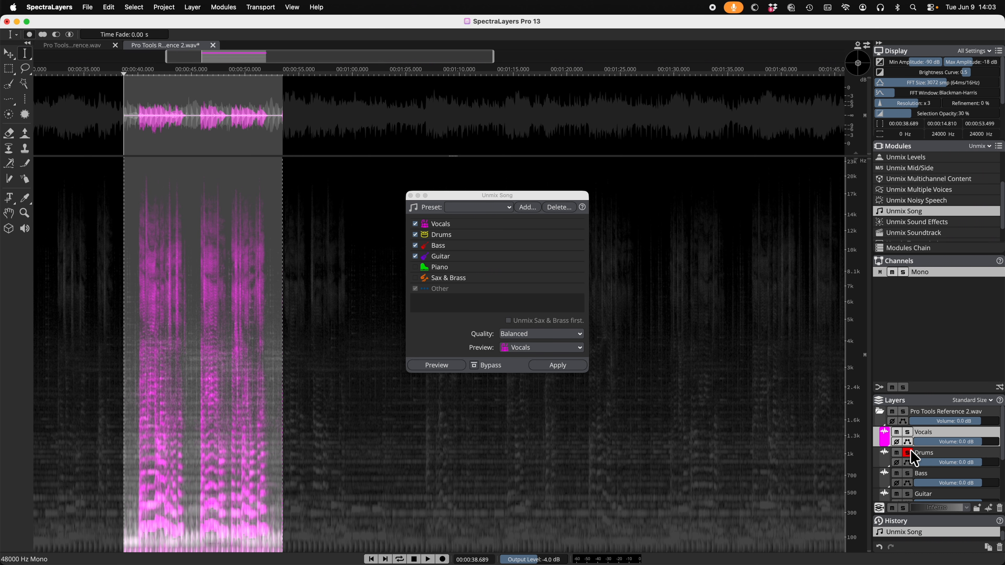
- Audition the Drums layer in solo and compare the mix with the drums muted and unmuted
{"action": "left_click", "coordinate": [908, 453]}
{"action": "key", "text": "space"}
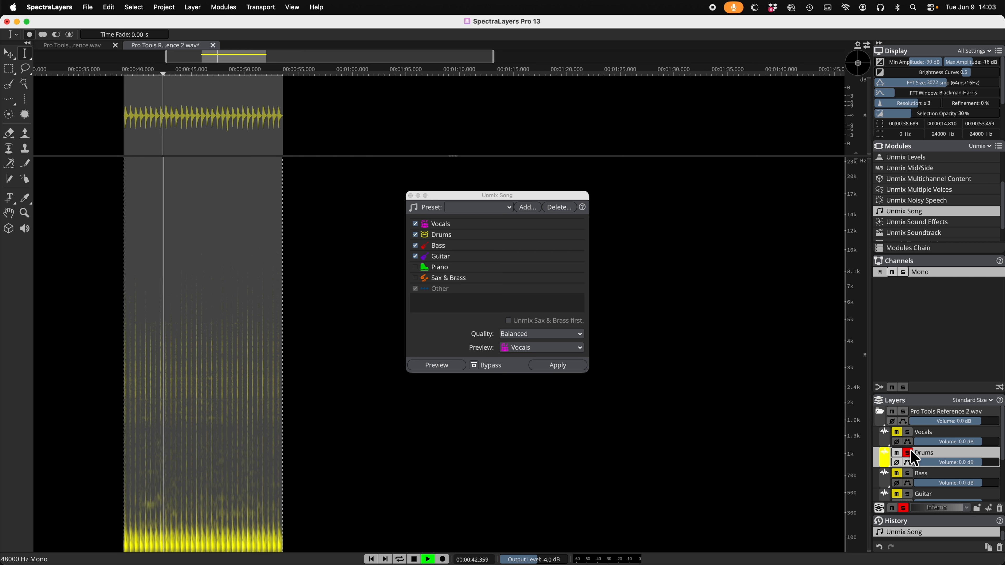
{"action": "left_click", "coordinate": [910, 451]}
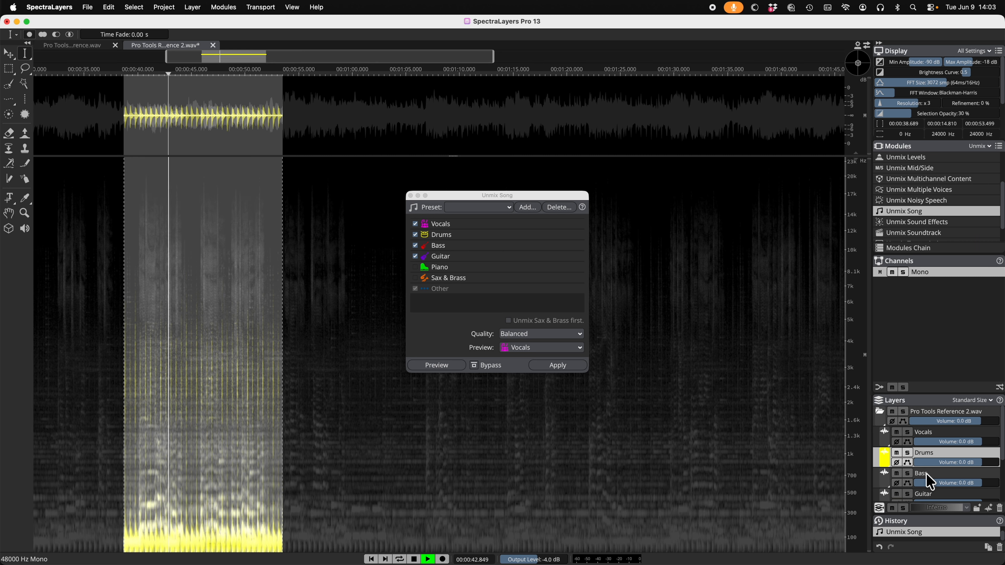
{"action": "left_click", "coordinate": [897, 453]}
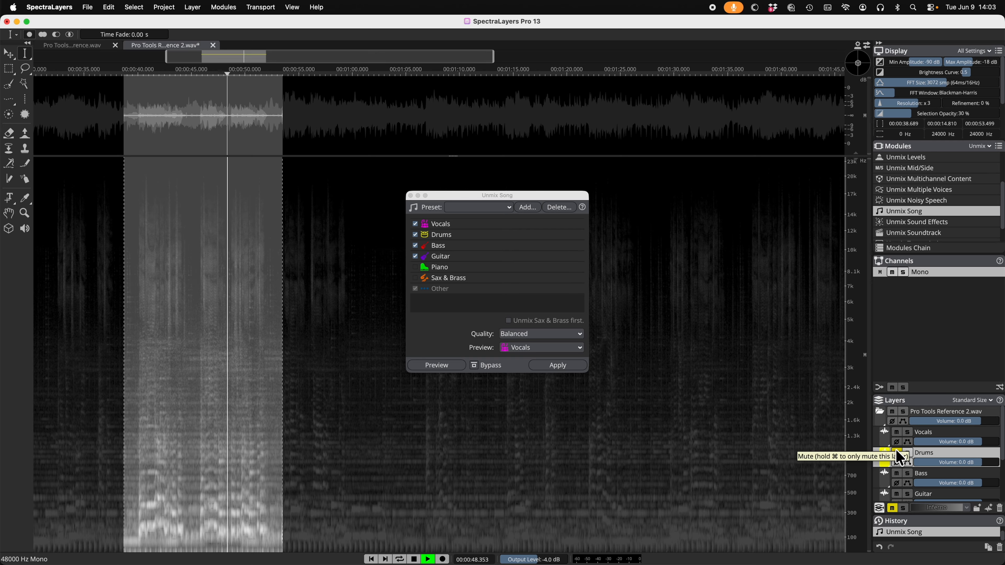
{"action": "left_click", "coordinate": [897, 453]}
{"action": "key", "text": "space"}
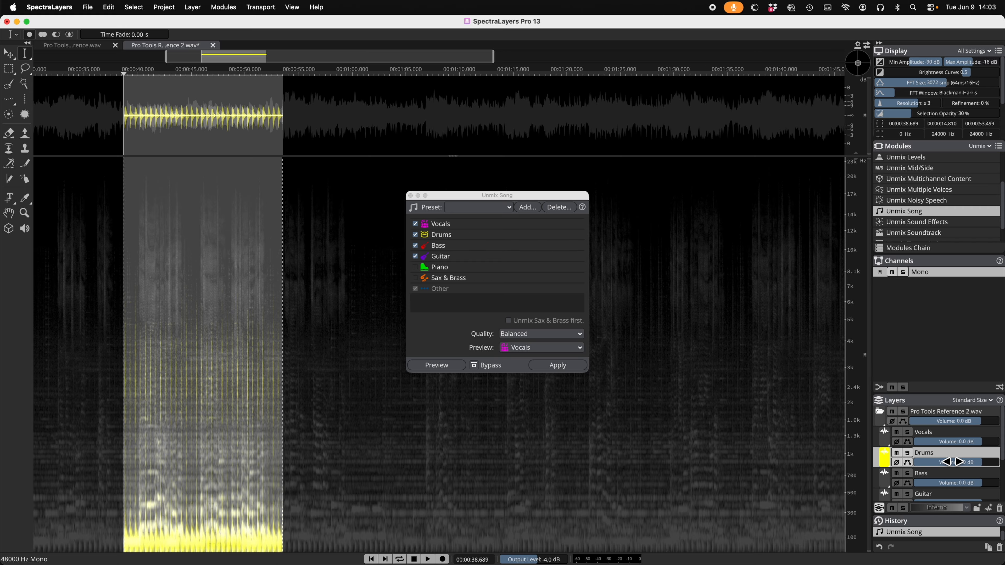
- Audition the Bass layer in solo, then turn its solo off
{"action": "left_click", "coordinate": [908, 473]}
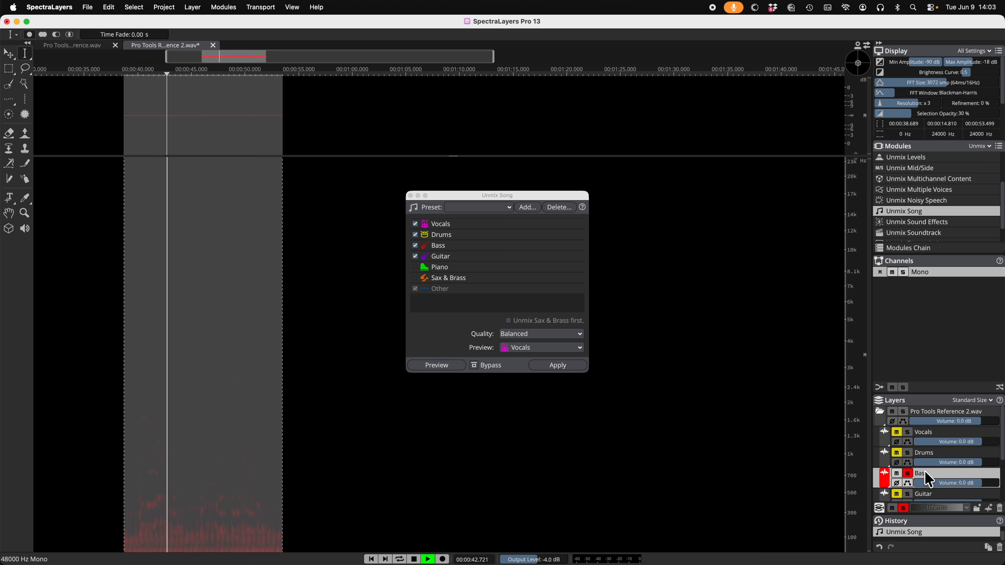
{"action": "key", "text": "space"}
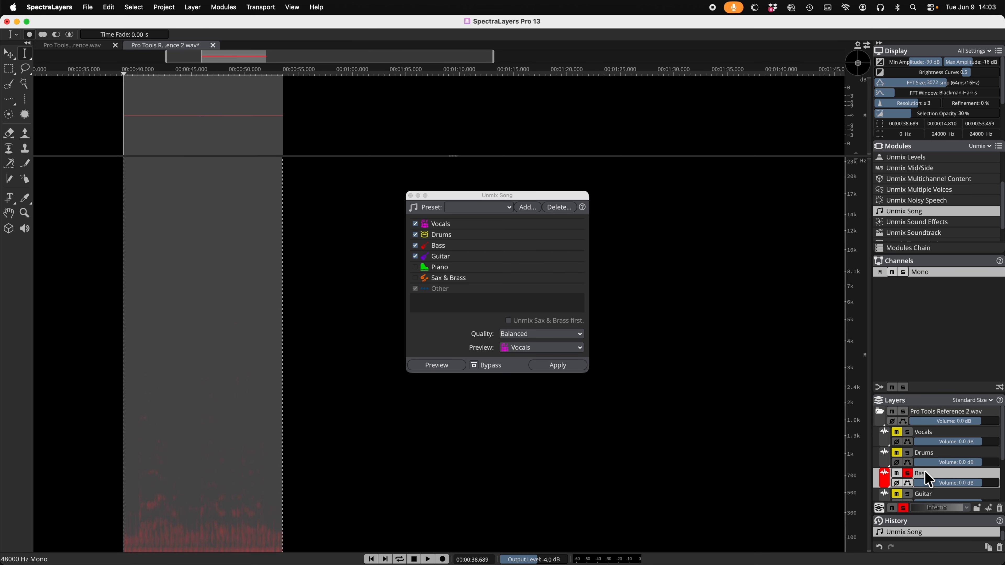
{"action": "left_click", "coordinate": [908, 472]}
- Merge the Drums and Bass layers into one layer
{"action": "left_click", "coordinate": [942, 449], "text": "shift"}
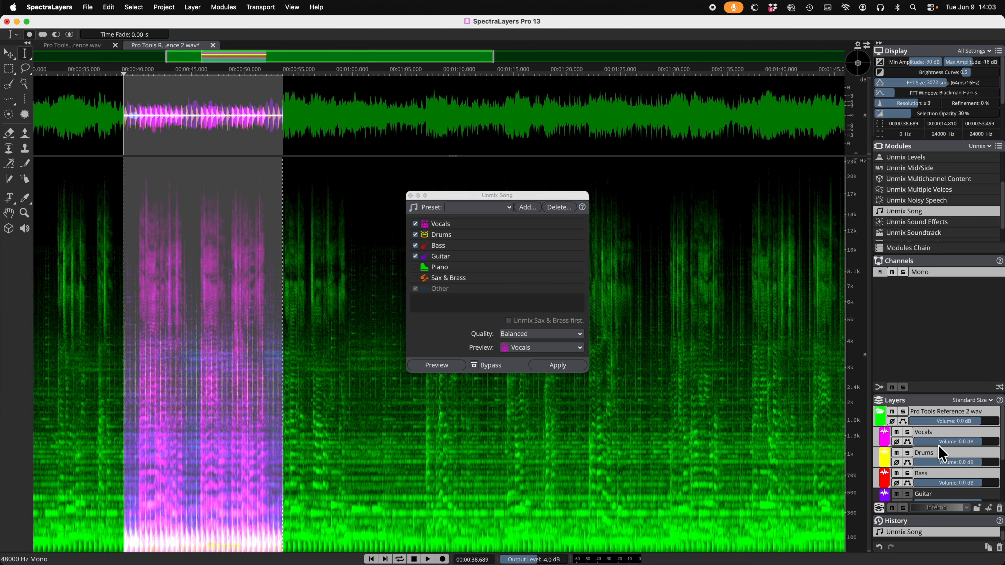
{"action": "left_click", "coordinate": [943, 454]}
{"action": "right_click", "coordinate": [933, 476]}
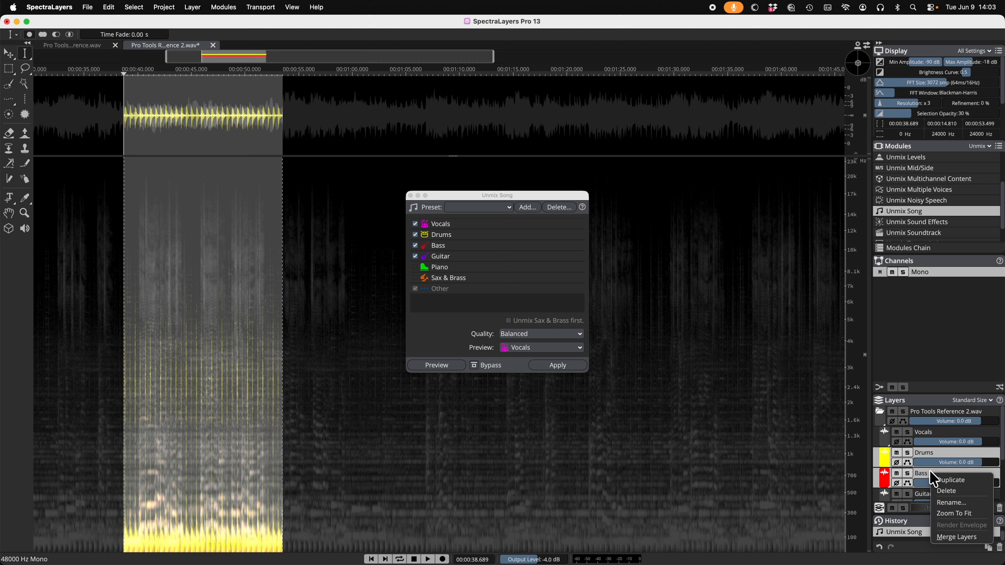
{"action": "left_click", "coordinate": [958, 537]}
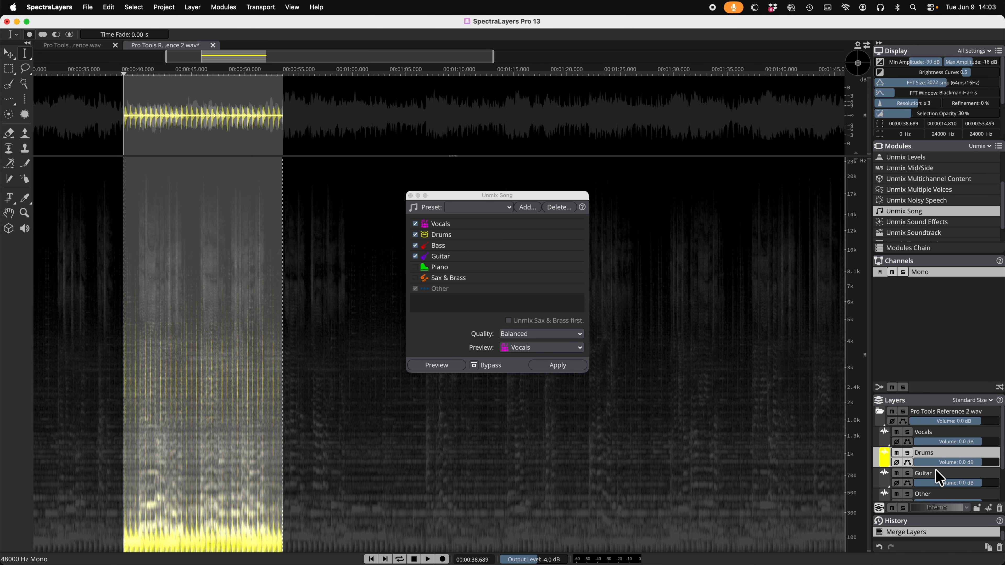
- Audition the Guitar layer in solo, then turn its solo off
{"action": "left_click", "coordinate": [907, 474]}
{"action": "key", "text": "space"}
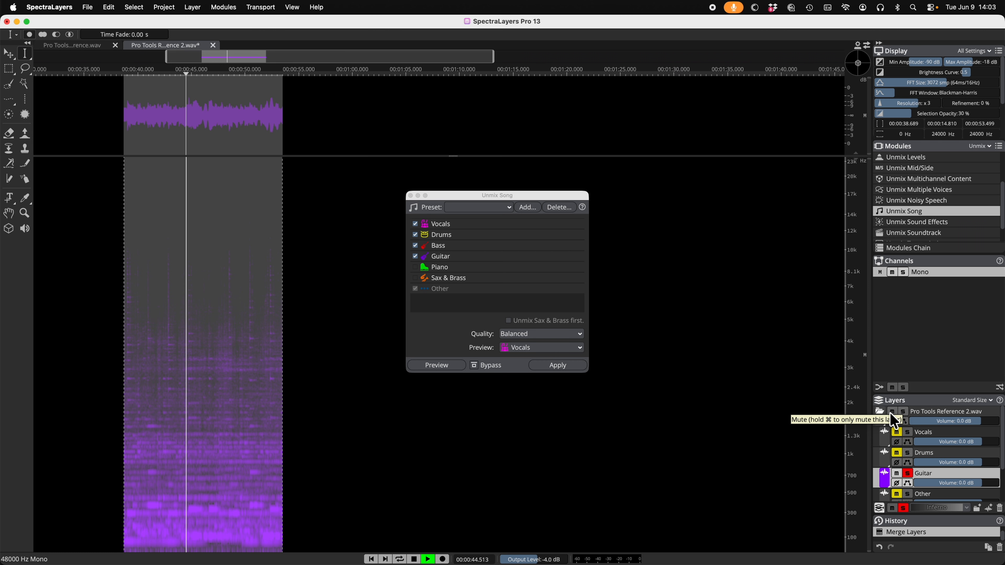
{"action": "left_click", "coordinate": [908, 473]}
{"action": "key", "text": "space"}
- Solo the Other layer and listen to its content
{"action": "scroll", "coordinate": [938, 458], "scroll_direction": "down", "scroll_amount": 2}
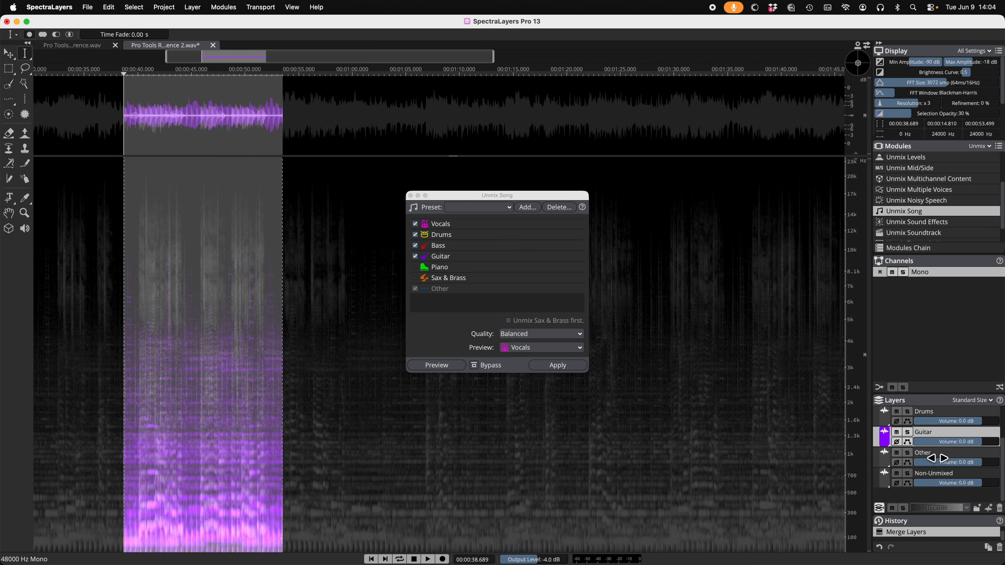
{"action": "left_click", "coordinate": [908, 453]}
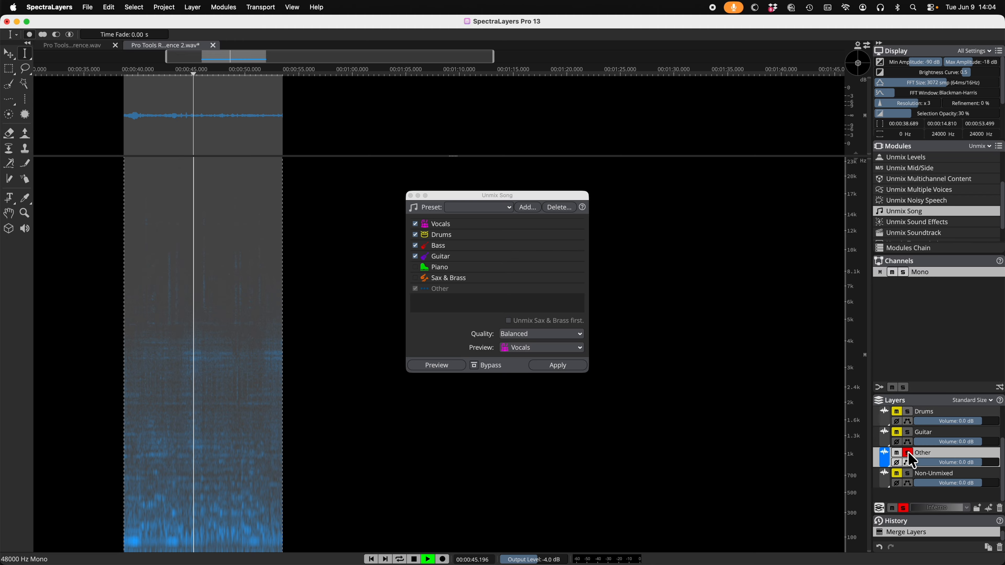
{"action": "key", "text": "space"}
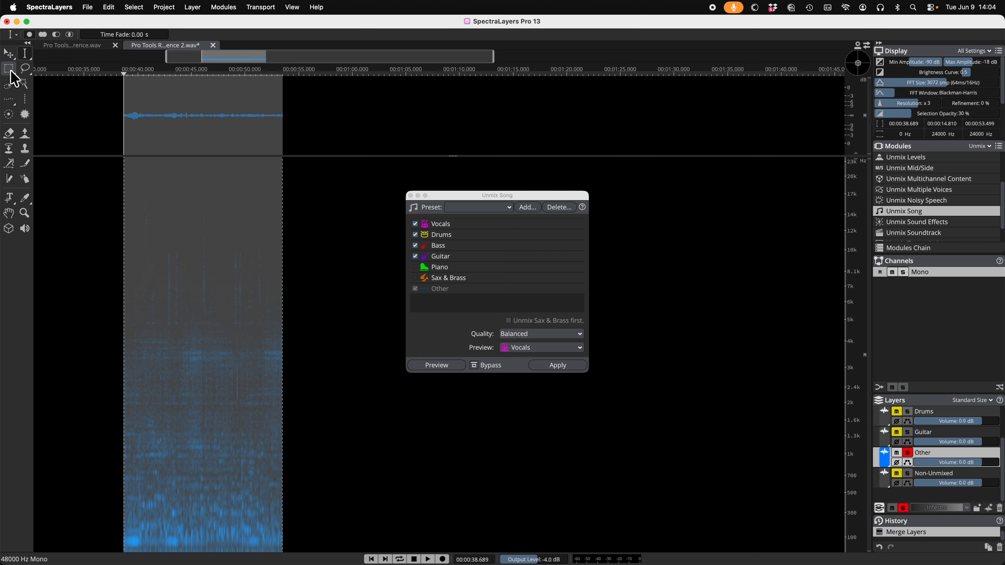
- Switch to the transfer brush and inspect its target layer choices, keeping Vocals as the target
{"action": "left_click", "coordinate": [7, 152]}
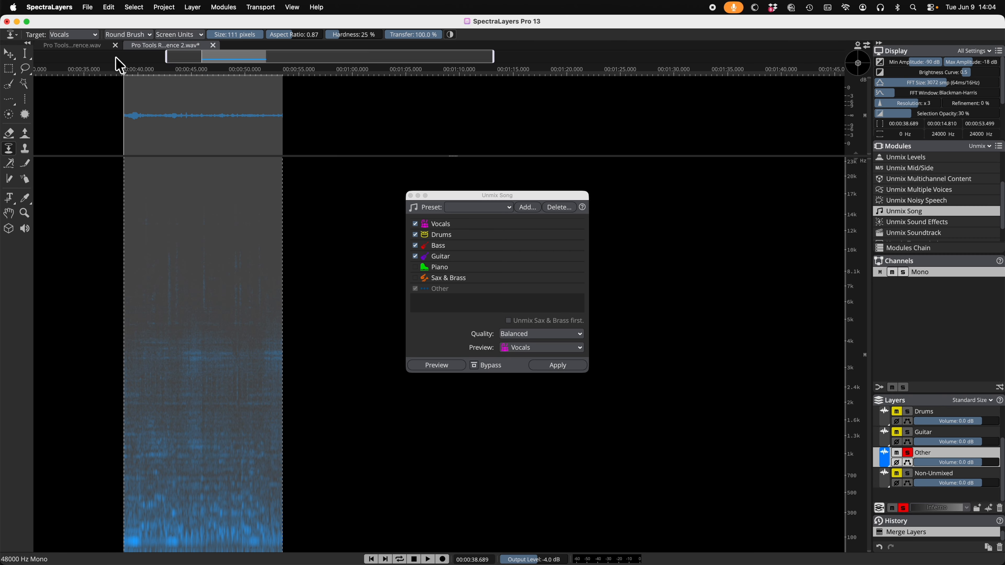
{"action": "left_click", "coordinate": [95, 35]}
{"action": "left_click", "coordinate": [100, 42]}
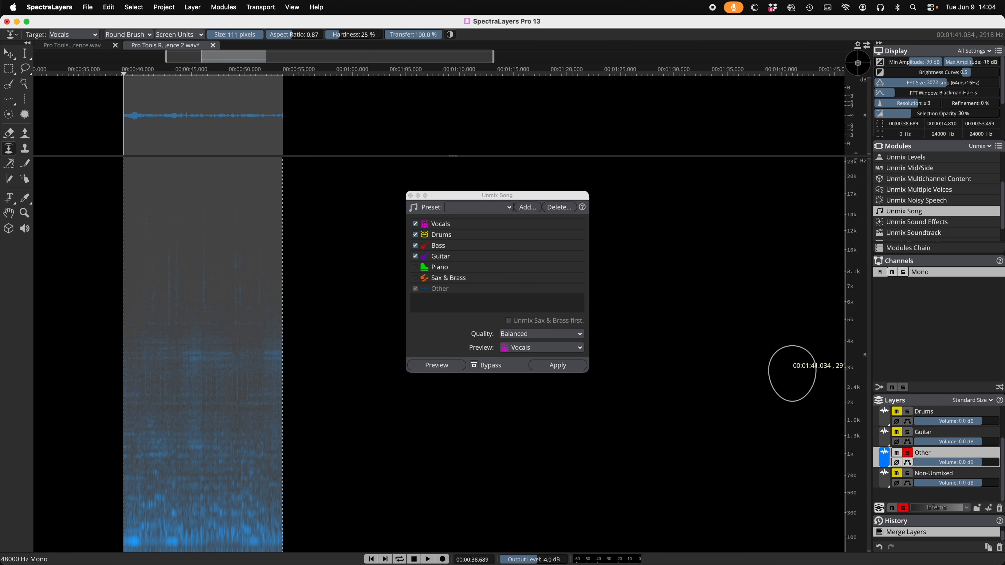
- Unsolo the Other layer and, during playback, lower its volume to -14 dB and the Drums volume to -23 dB
{"action": "left_click", "coordinate": [908, 453]}
{"action": "key", "text": "space"}
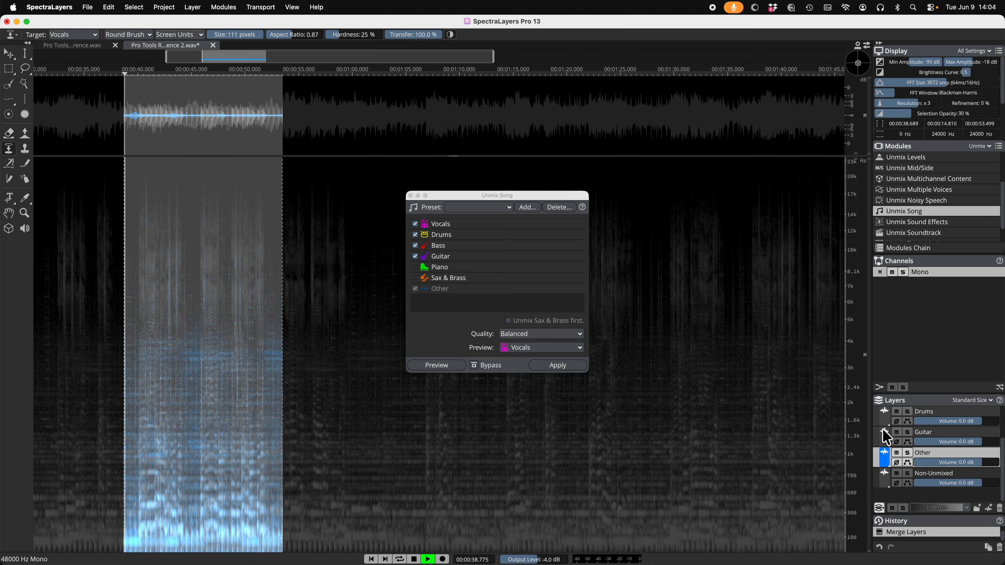
{"action": "left_click_drag", "start_coordinate": [974, 460], "coordinate": [947, 462]}
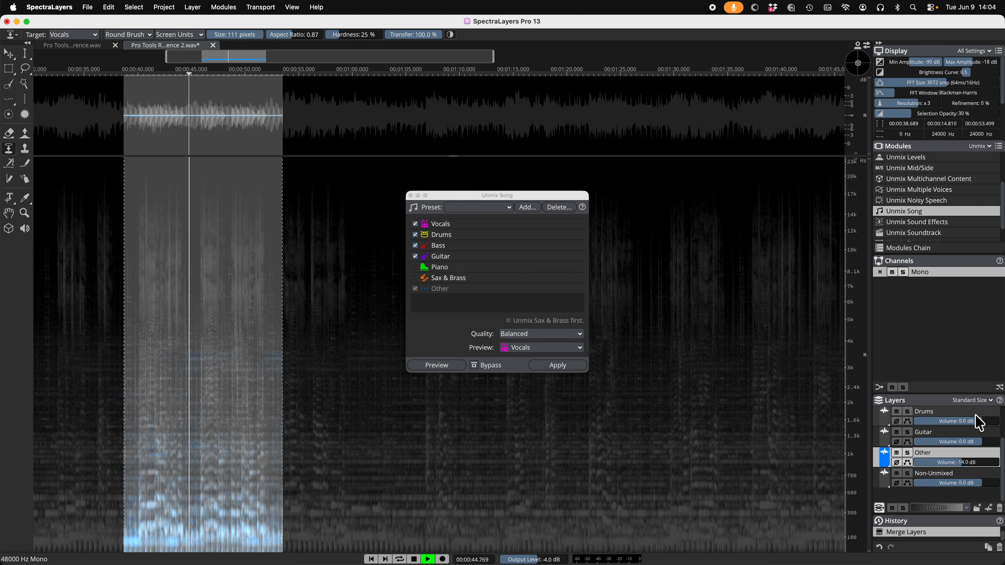
{"action": "left_click_drag", "start_coordinate": [973, 421], "coordinate": [981, 443]}
{"action": "key", "text": "space"}
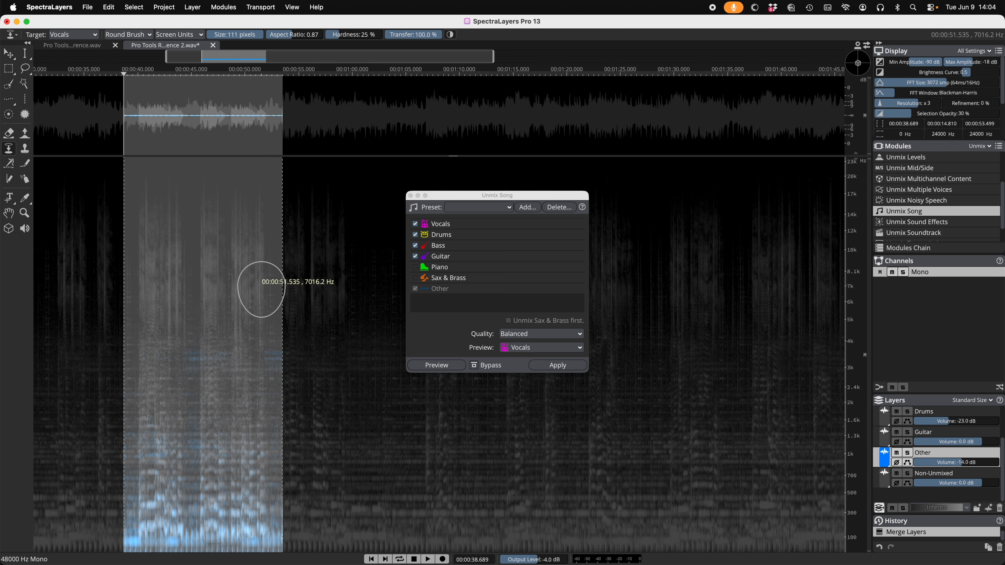
- Close the Unmix Song dialog and open the Fade module, placing its window clear of the selected passage
{"action": "scroll", "coordinate": [284, 279], "scroll_direction": "up", "scroll_amount": 3}
{"action": "scroll", "coordinate": [283, 279], "scroll_direction": "left", "scroll_amount": 10}
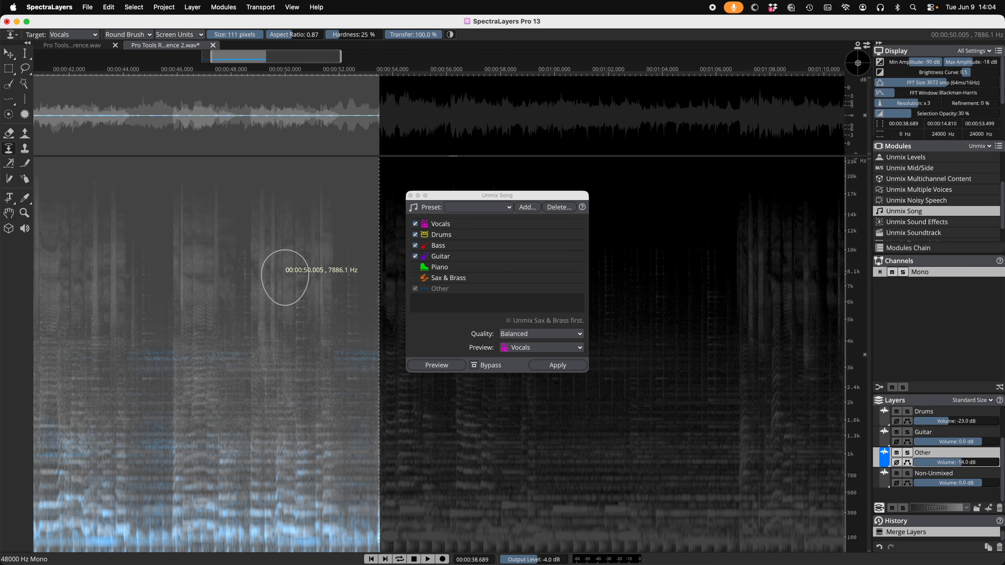
{"action": "left_click", "coordinate": [411, 196]}
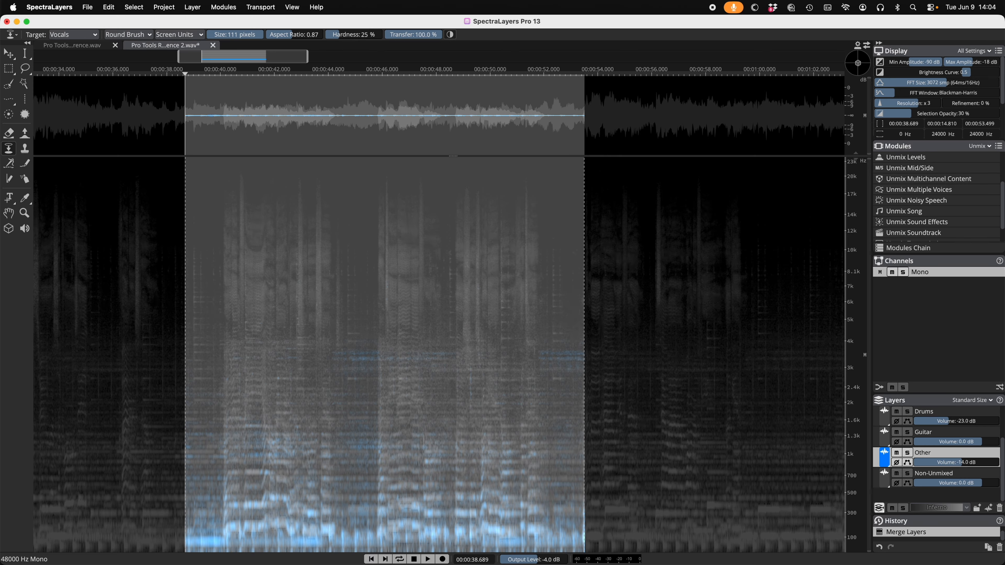
{"action": "key", "text": "super+f"}
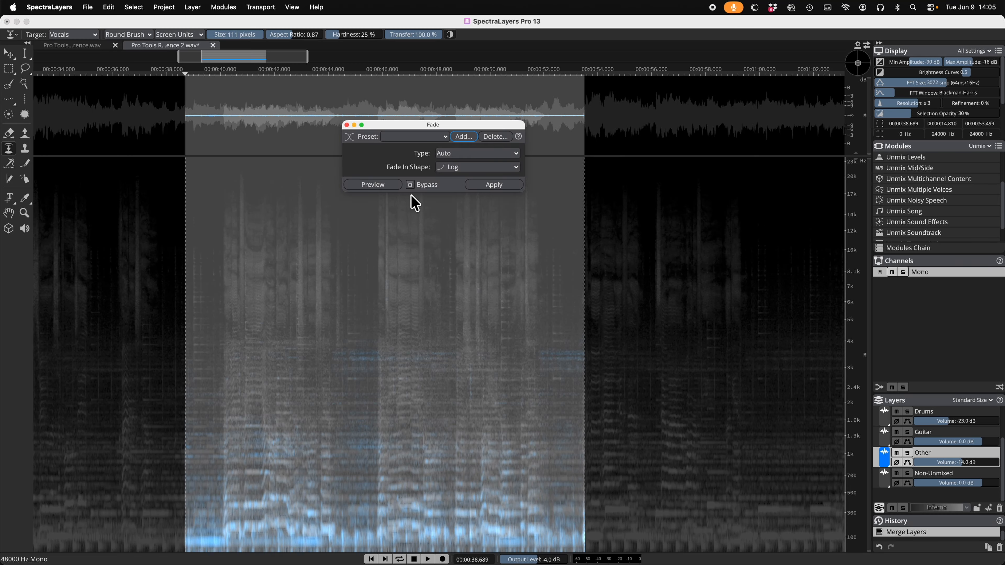
{"action": "left_click_drag", "start_coordinate": [418, 124], "coordinate": [657, 123]}
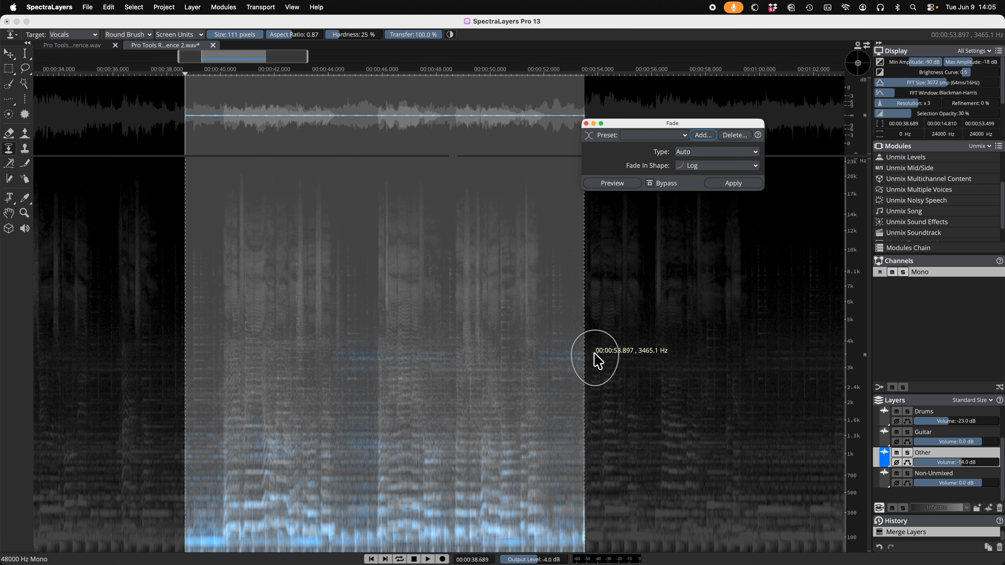
- Select the Guitar layer and adjust the time selection to run from about 44.28 s to about 53.62 s
{"action": "left_click", "coordinate": [951, 435]}
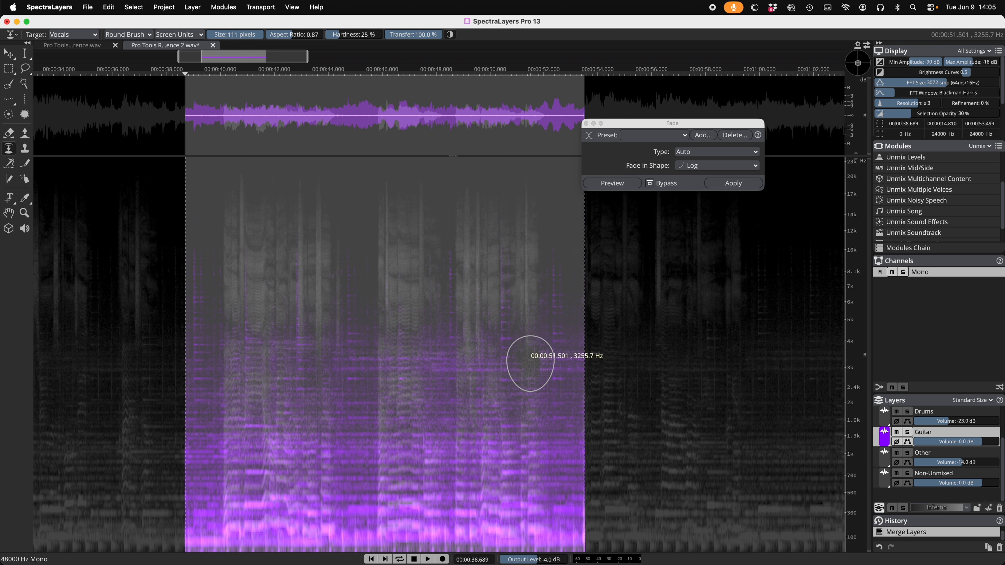
{"action": "key", "text": "t"}
{"action": "left_click_drag", "start_coordinate": [396, 224], "coordinate": [397, 224]}
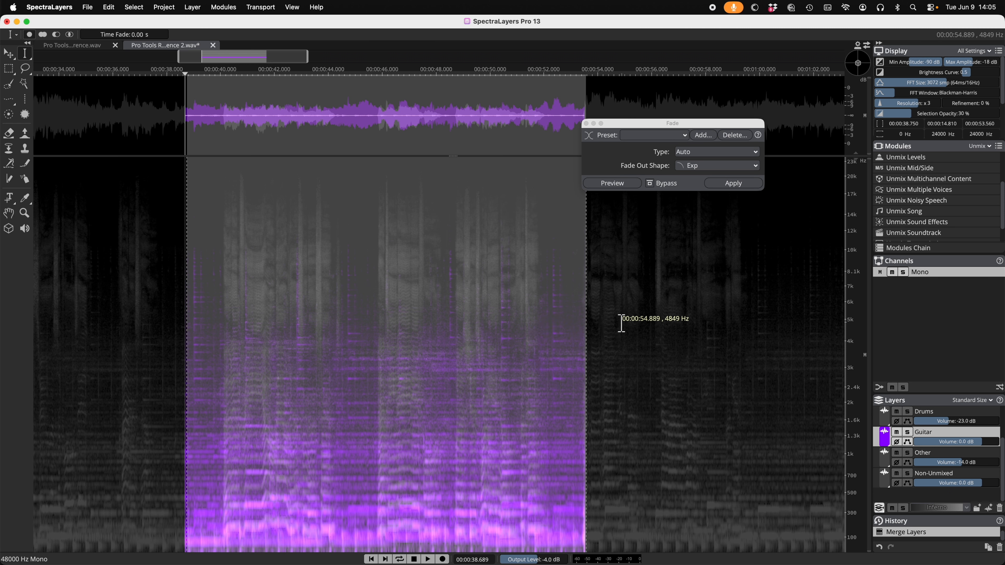
{"action": "left_click", "coordinate": [623, 327]}
{"action": "left_click_drag", "start_coordinate": [587, 351], "coordinate": [573, 353]}
{"action": "left_click_drag", "start_coordinate": [336, 358], "coordinate": [336, 358]}
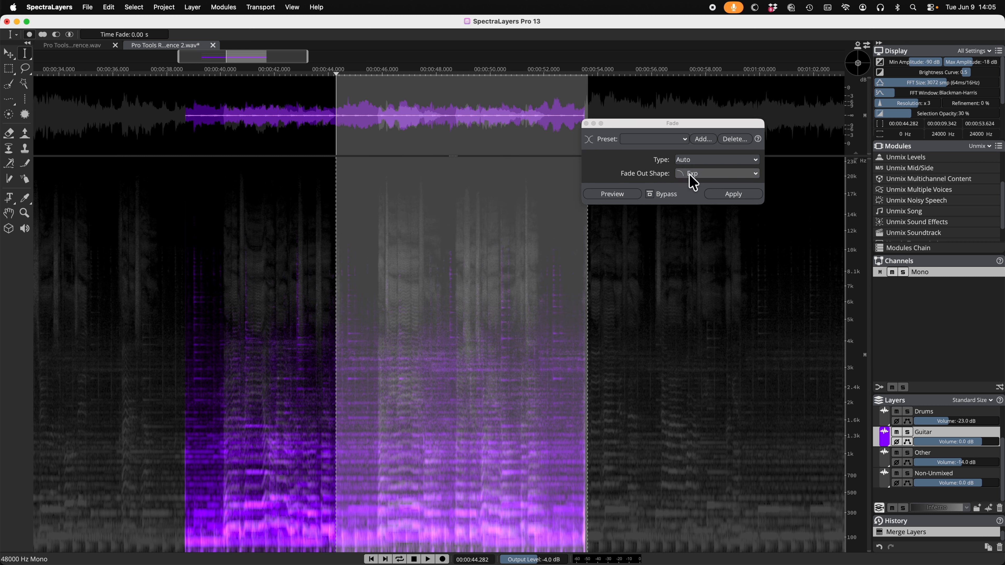
- Apply an Exp fade out to the selected time range of the Guitar layer and play the passage to audition it
{"action": "left_click", "coordinate": [731, 194]}
{"action": "left_click", "coordinate": [247, 242]}
{"action": "key", "text": "space"}
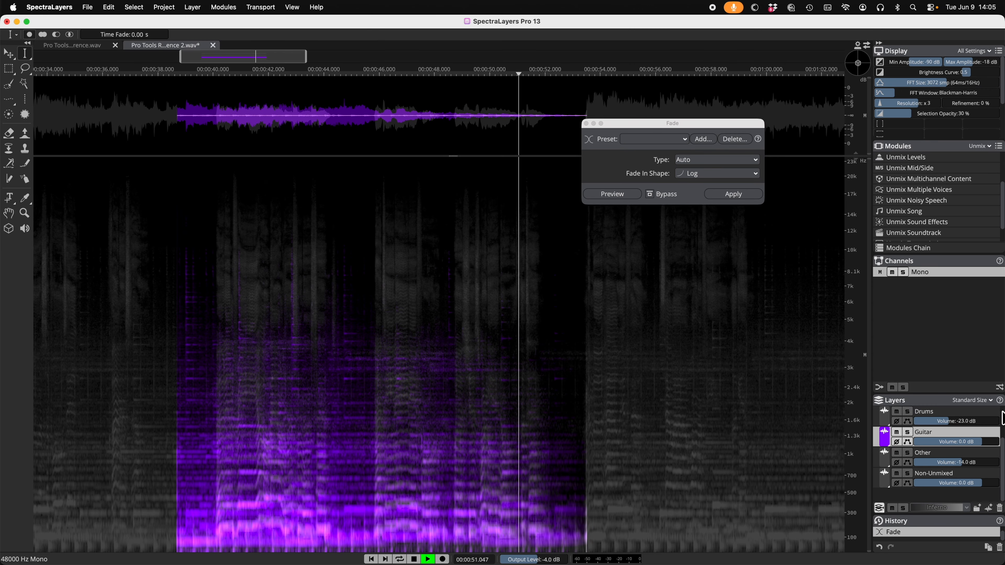
- Raise the Drums layer's volume during playback and reset it to 0 dB, replaying the passage before stopping
{"action": "left_click_drag", "start_coordinate": [953, 423], "coordinate": [1002, 424]}
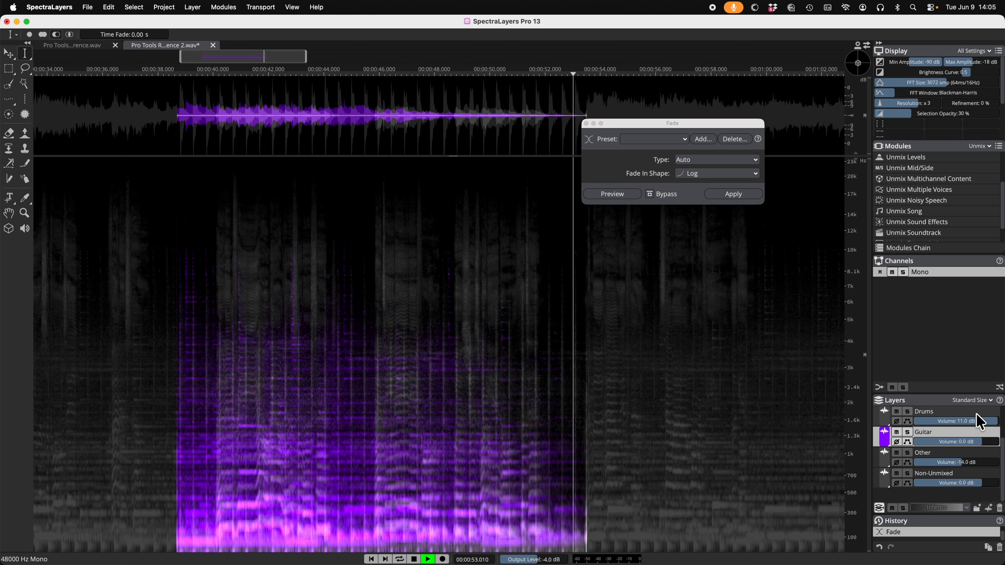
{"action": "left_click_drag", "start_coordinate": [973, 420], "coordinate": [961, 422]}
{"action": "key", "text": "space"}
{"action": "key", "text": "space"}
{"action": "double_click", "coordinate": [977, 422]}
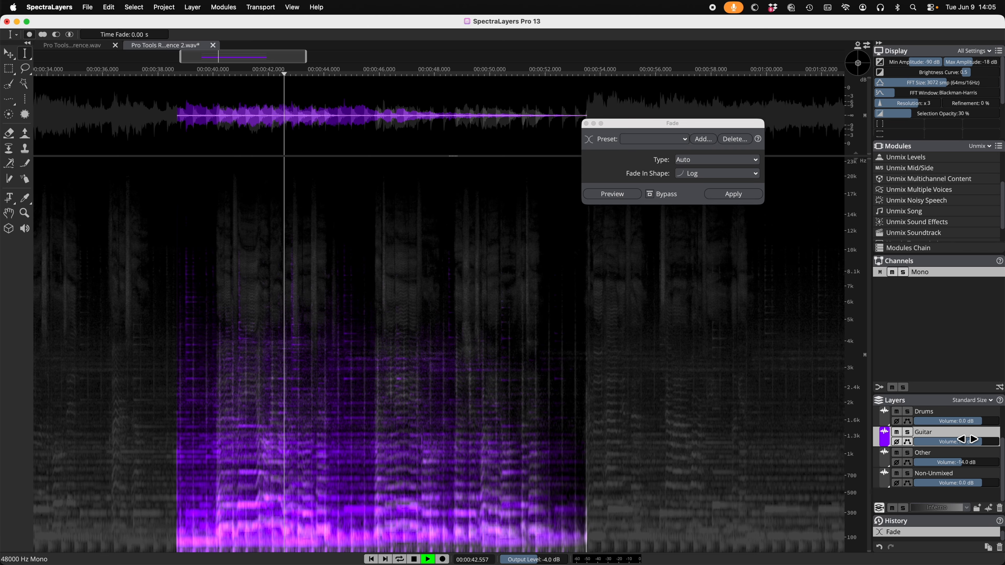
{"action": "key", "text": "space"}
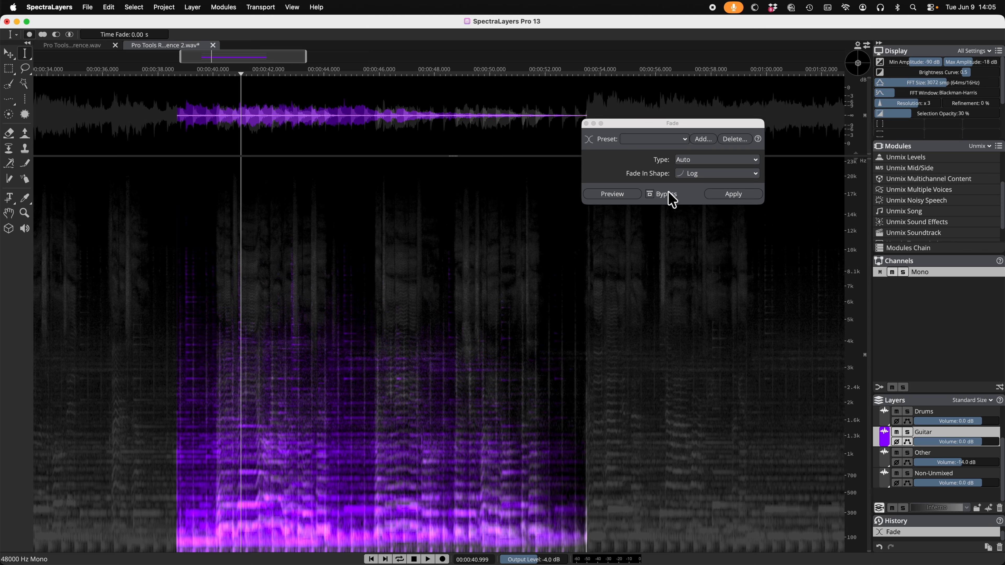
- Select the Guitar layer's start from about 38.53 s to about 40.92 s and apply a Log fade in
{"action": "left_click_drag", "start_coordinate": [177, 312], "coordinate": [237, 303]}
{"action": "left_click_drag", "start_coordinate": [117, 294], "coordinate": [214, 290]}
{"action": "left_click_drag", "start_coordinate": [499, 350], "coordinate": [632, 338]}
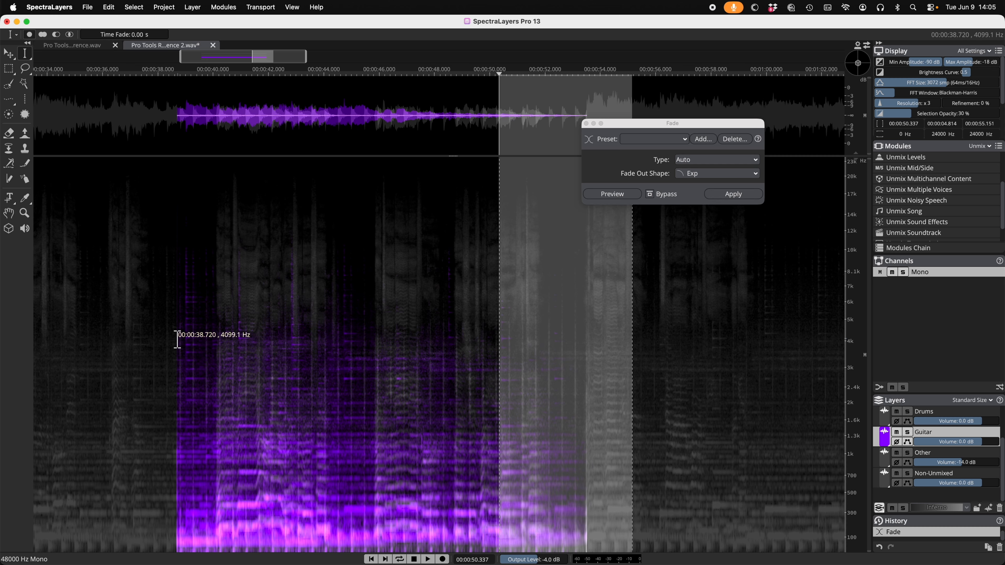
{"action": "left_click_drag", "start_coordinate": [173, 344], "coordinate": [239, 339]}
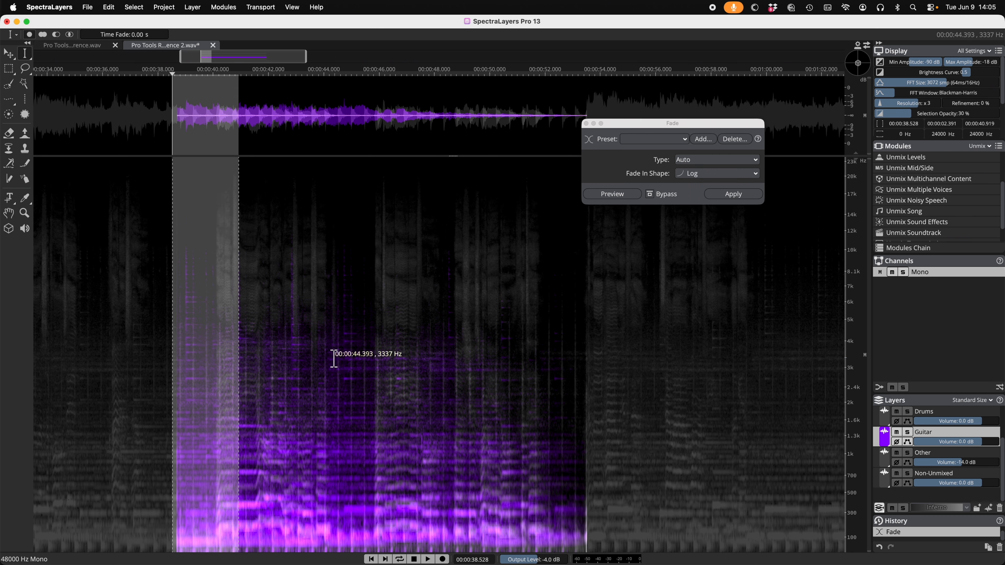
{"action": "left_click", "coordinate": [725, 193]}
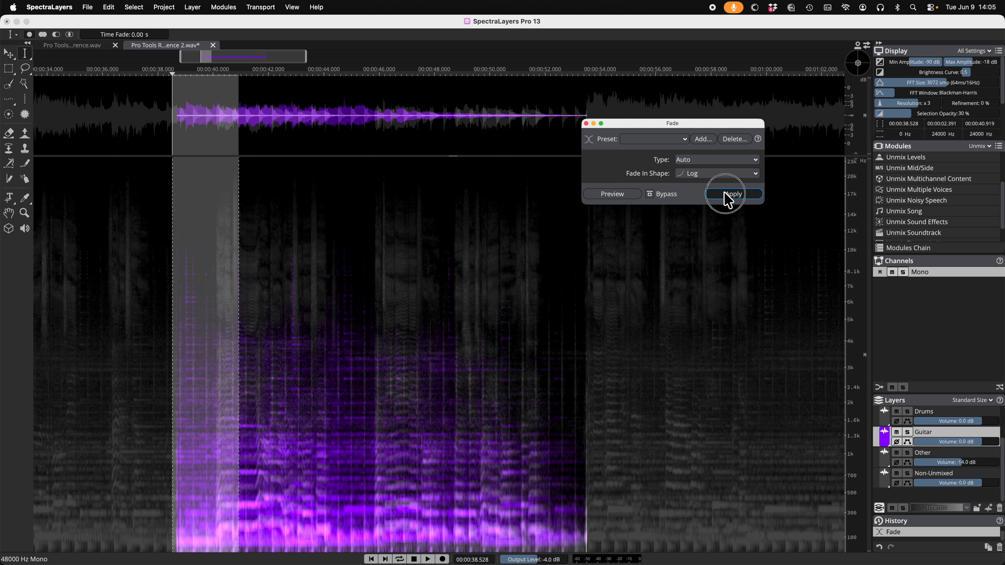
- Play the faded passage while setting the Other layer's volume to 0 dB and the Non-Unmixed volume to 32 dB
{"action": "left_click", "coordinate": [161, 213]}
{"action": "key", "text": "space"}
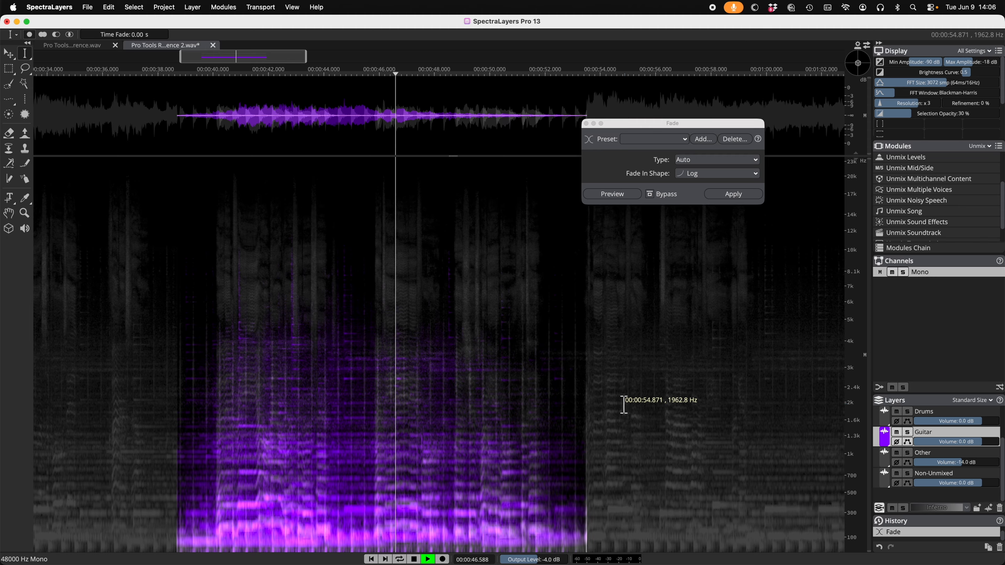
{"action": "left_click_drag", "start_coordinate": [920, 463], "coordinate": [981, 483]}
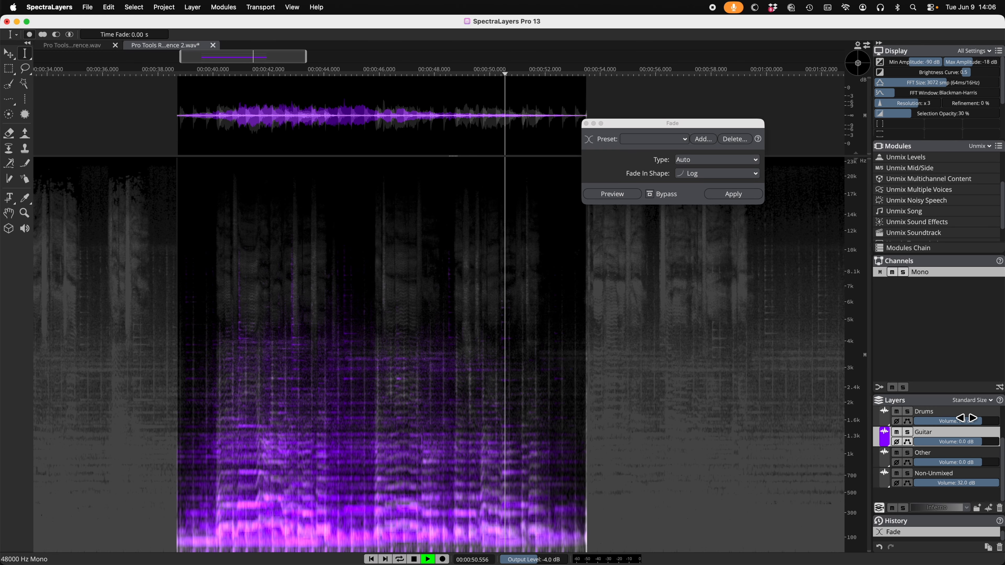
{"action": "key", "text": "space"}
{"action": "left_click", "coordinate": [181, 266]}
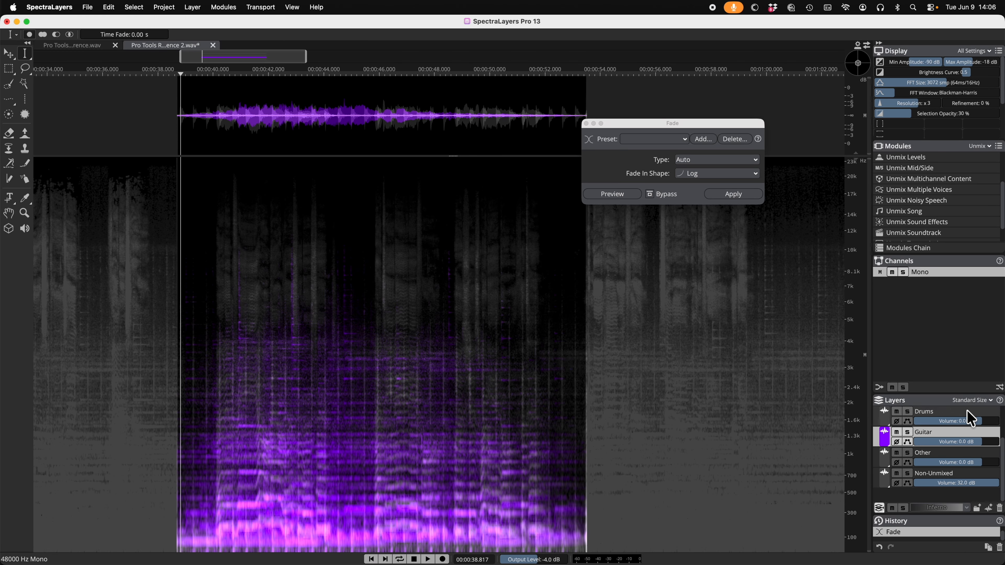
- Undo both fades and the layer merge, returning to the Unmix Song state with the separate stems
{"action": "key", "text": "super+z"}
{"action": "key", "text": "super+z"}
{"action": "key", "text": "super+z"}
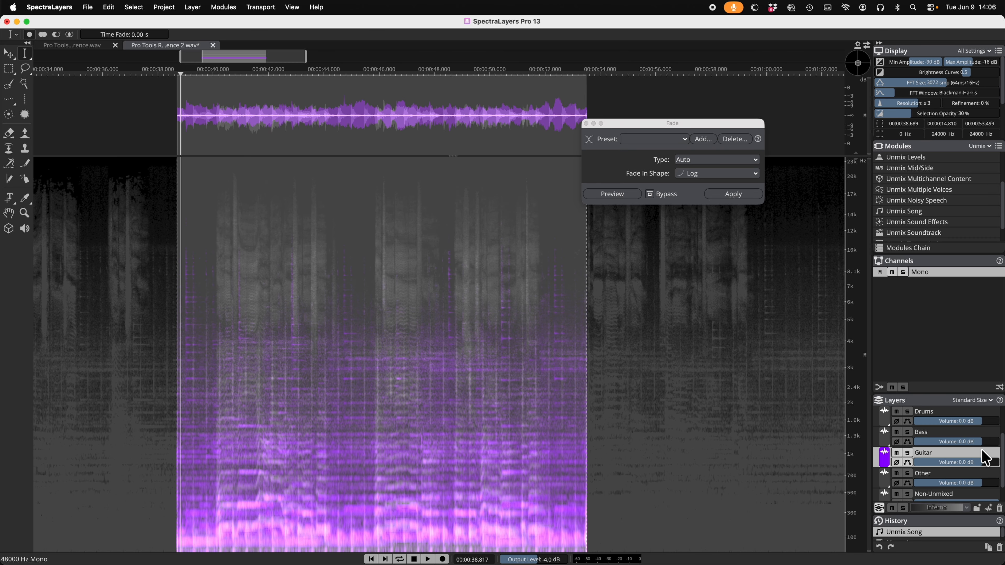
{"action": "key", "text": "super+z"}
{"action": "key", "text": "super+shift+z"}
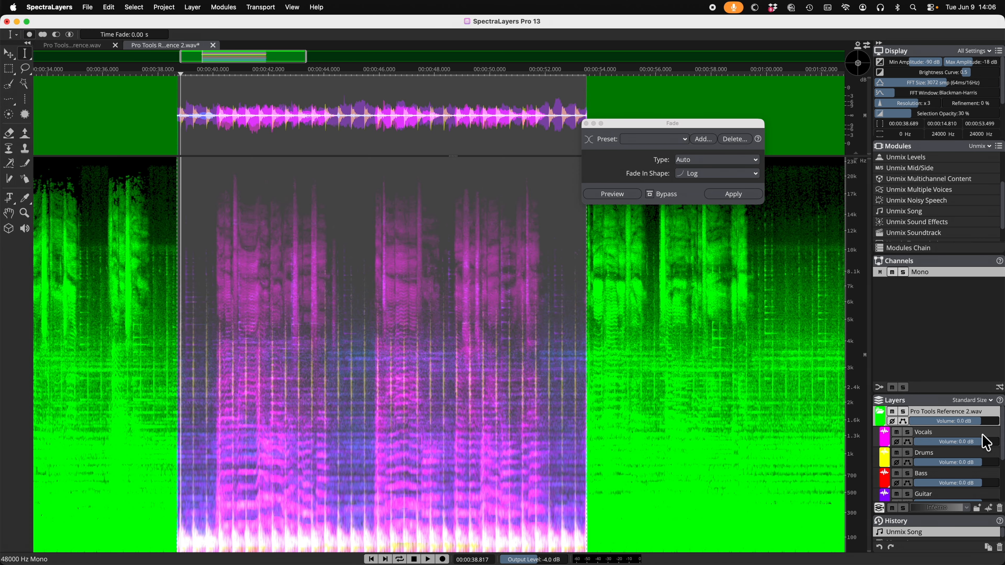
- Mute the Vocals layer while auditioning the passage, and close the Fade module window
{"action": "left_click", "coordinate": [898, 433]}
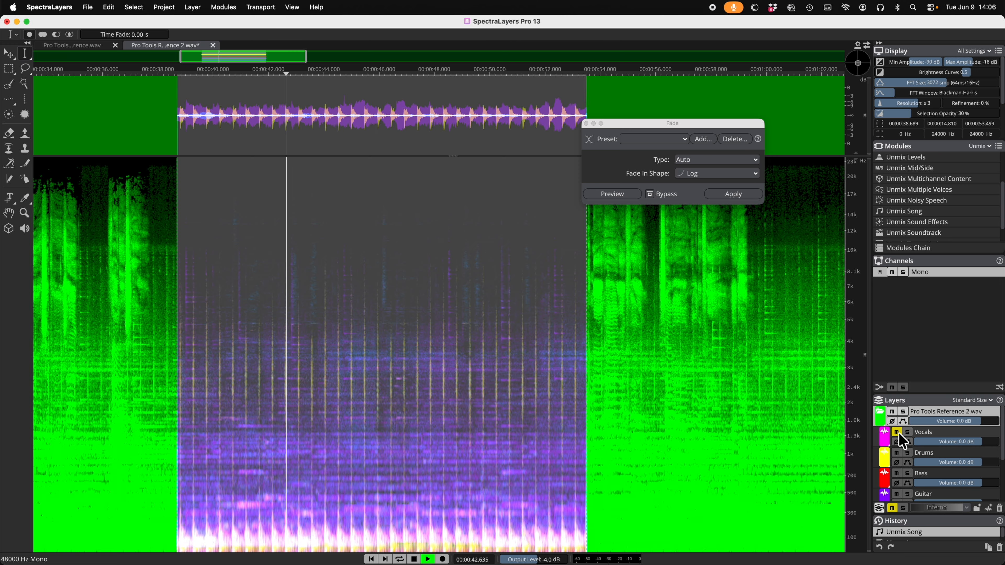
{"action": "key", "text": "space"}
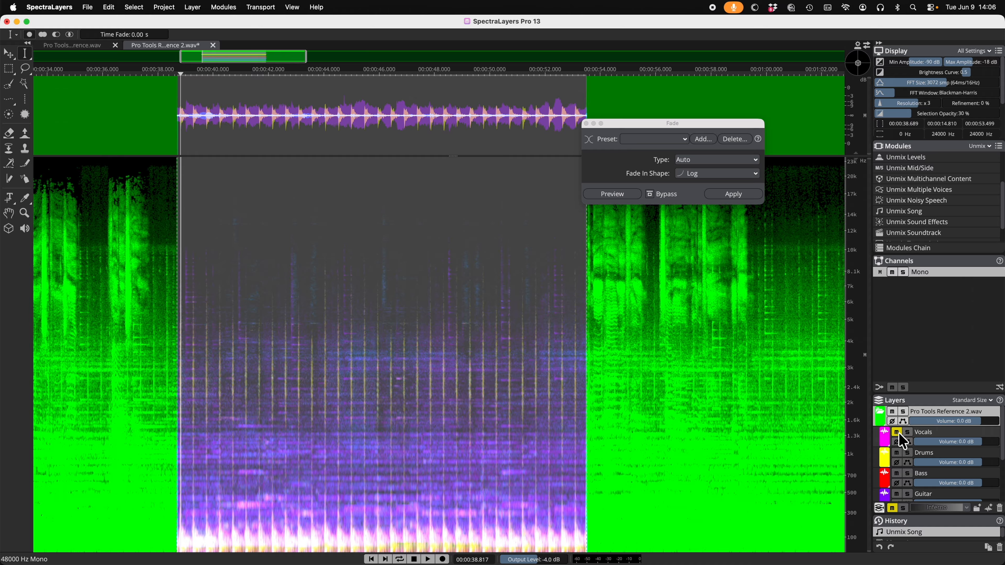
{"action": "scroll", "coordinate": [942, 218], "scroll_direction": "up", "scroll_amount": 5}
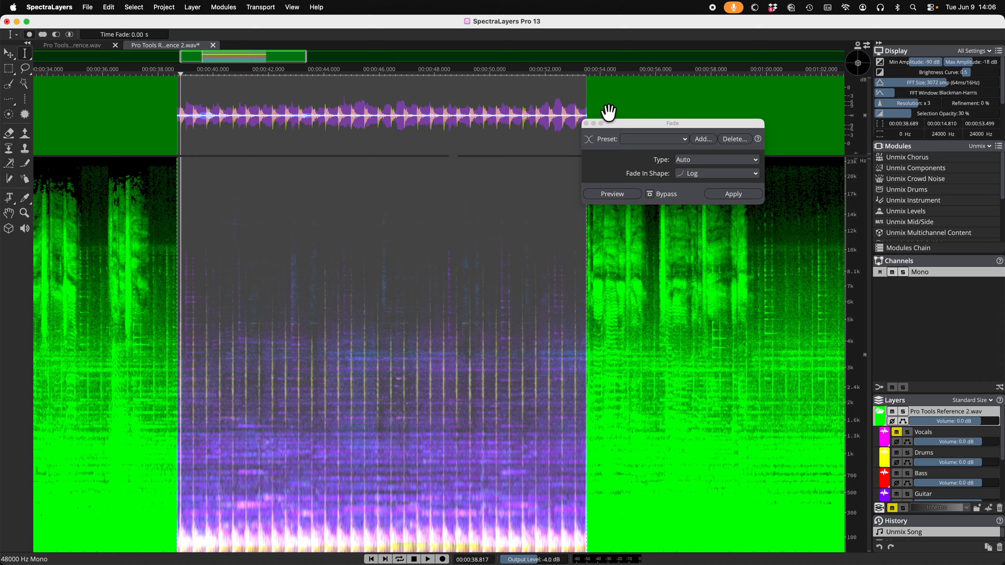
{"action": "left_click", "coordinate": [586, 124]}
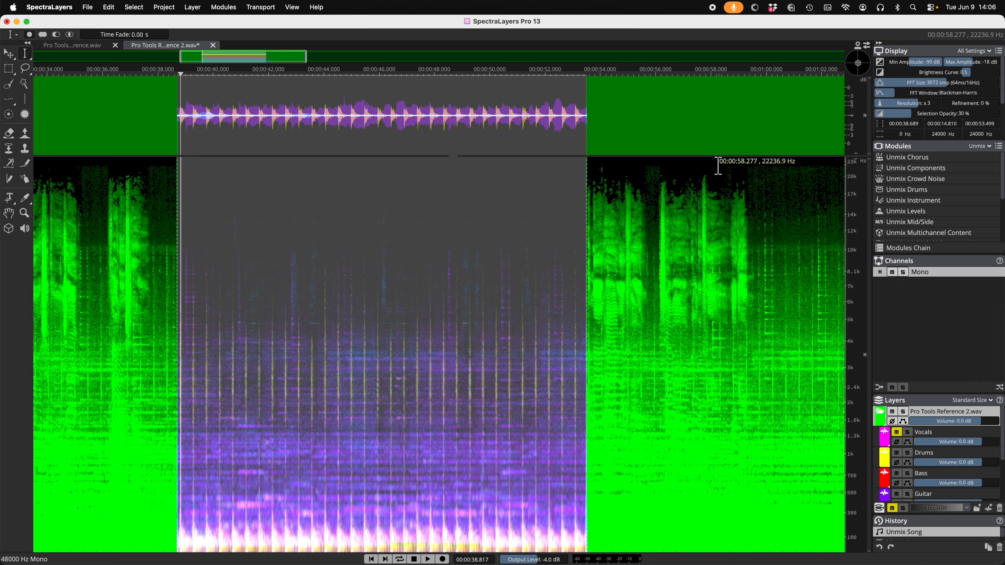